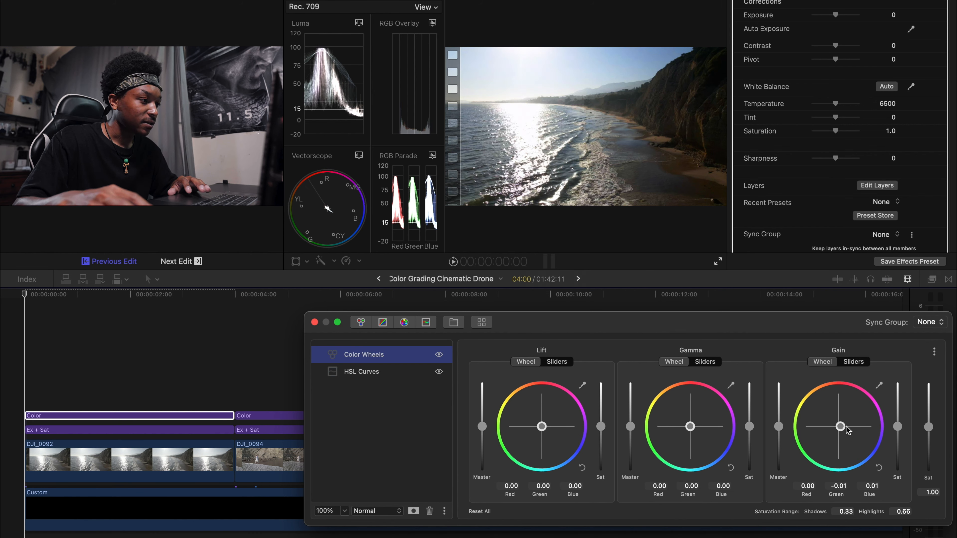
Step: Set the color wheels (red, green, blue) to Gain -0.05, 0.01, 0.04, Gamma -0.01, 0.02, -0.01 and Lift 0.01, -0.01, 0.00, and compare before and after
{"action": "left_click_drag", "start_coordinate": [851, 433], "coordinate": [849, 459]}
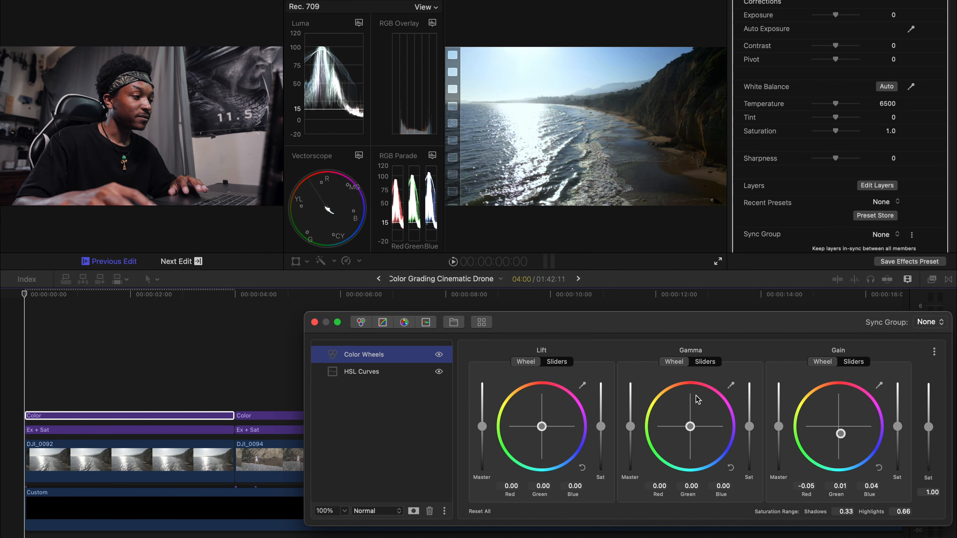
{"action": "left_click_drag", "start_coordinate": [688, 425], "coordinate": [689, 428]}
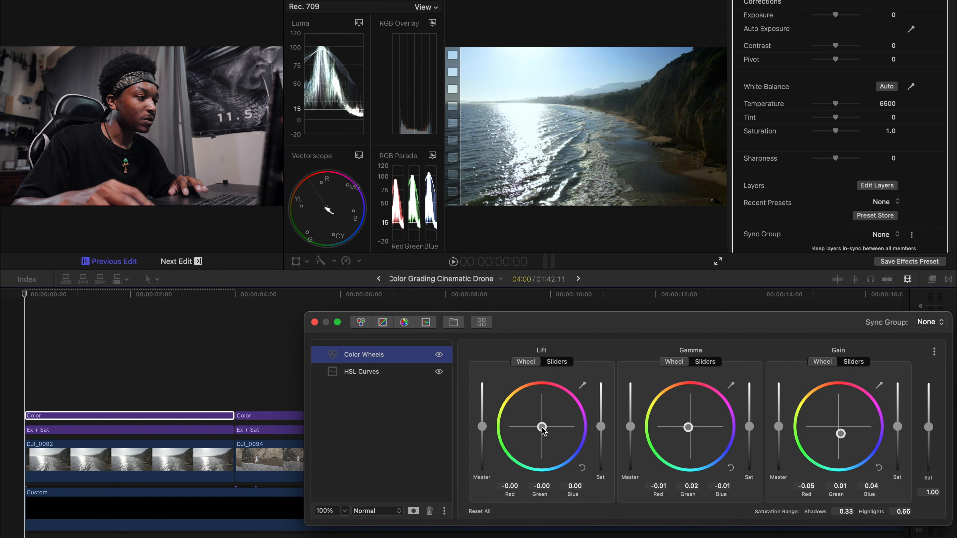
{"action": "left_click_drag", "start_coordinate": [545, 429], "coordinate": [545, 427]}
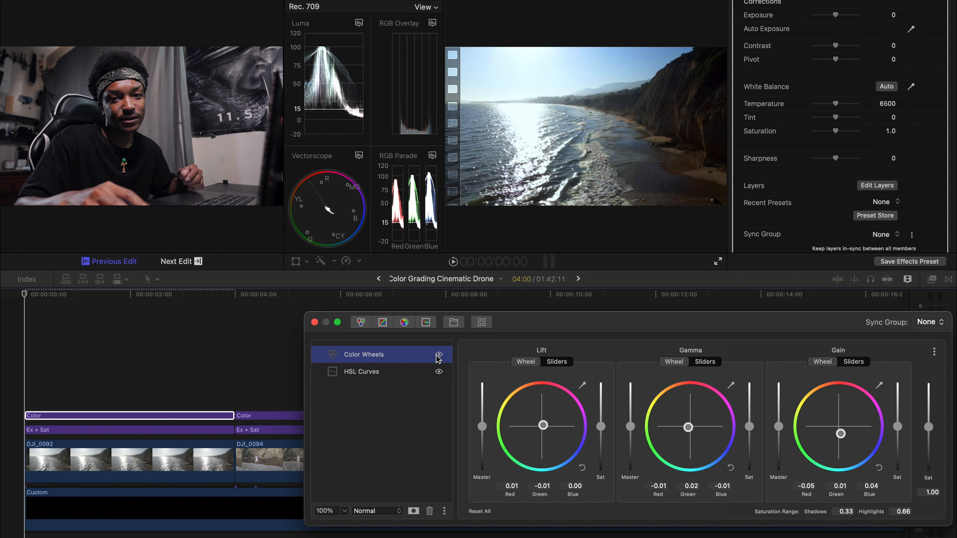
{"action": "left_click", "coordinate": [439, 356]}
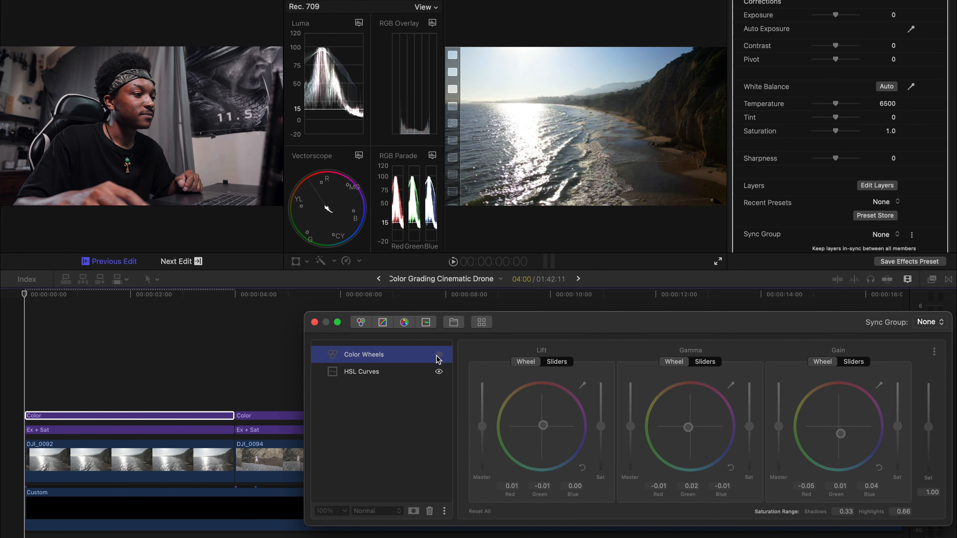
{"action": "left_click", "coordinate": [439, 355]}
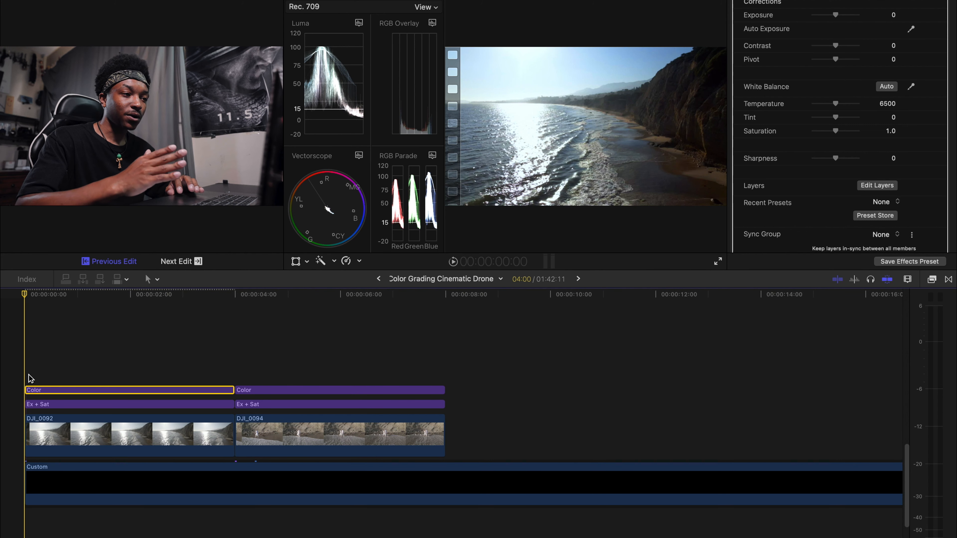
Step: Duplicate the DJI_0092 clip onto the layer above and set the copy's Color Board exposure to highlights 47% and midtones 25%
{"action": "left_click", "coordinate": [38, 436]}
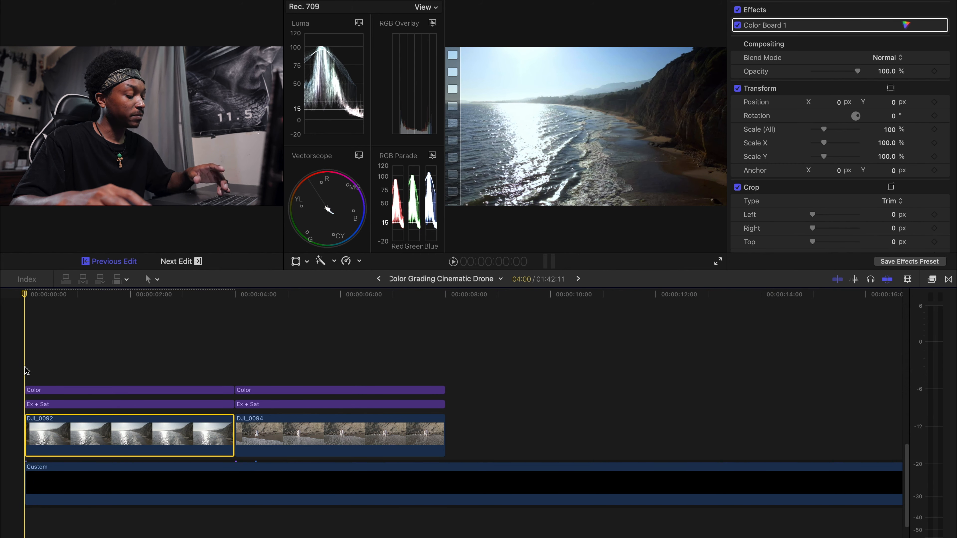
{"action": "key", "text": "alt+v"}
{"action": "left_click_drag", "start_coordinate": [42, 359], "coordinate": [39, 394]}
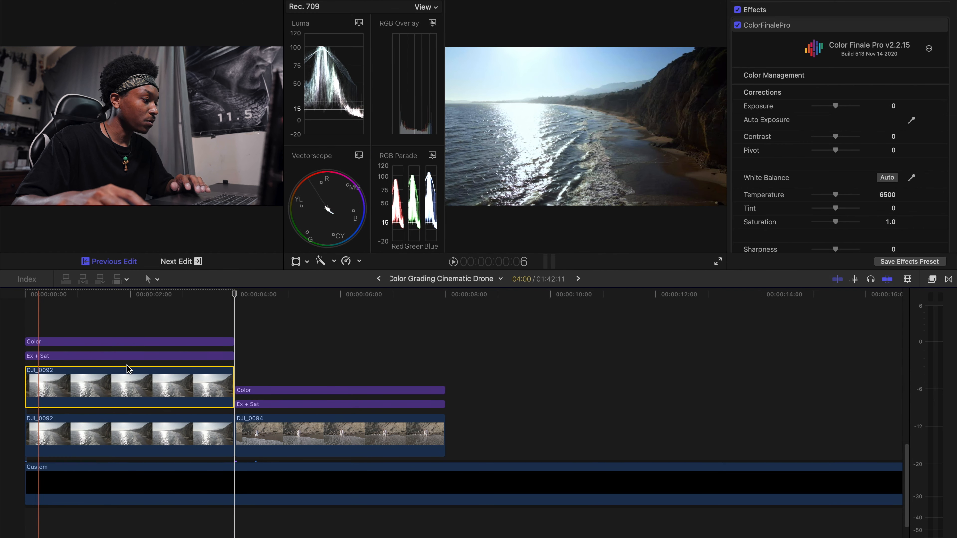
{"action": "left_click_drag", "start_coordinate": [912, 108], "coordinate": [915, 80]}
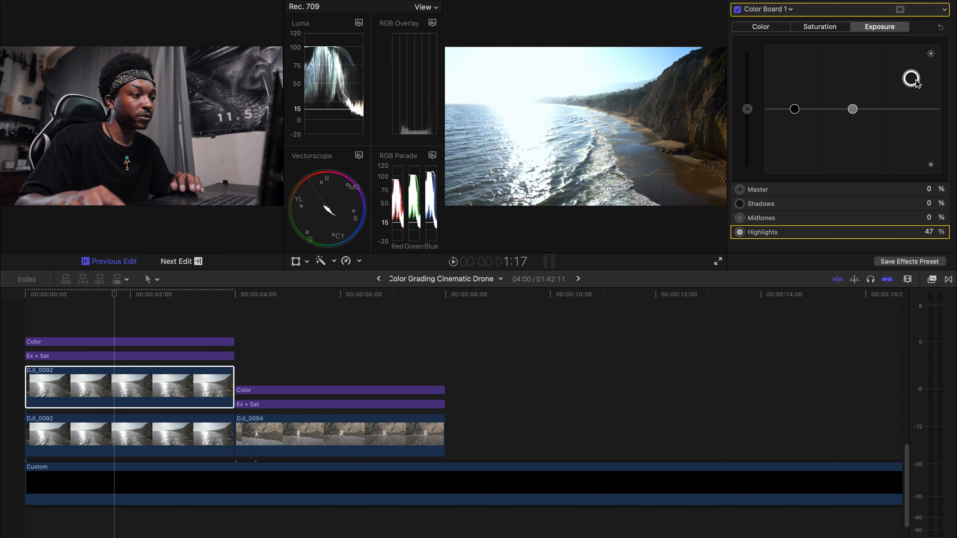
{"action": "left_click_drag", "start_coordinate": [853, 109], "coordinate": [853, 92]}
Step: Apply a Graduated Mask to the DJI_0092 copy with target -0.69, -0.47 and center 0.51, 0.06, and compare the copy disabled and enabled
{"action": "left_click", "coordinate": [932, 279]}
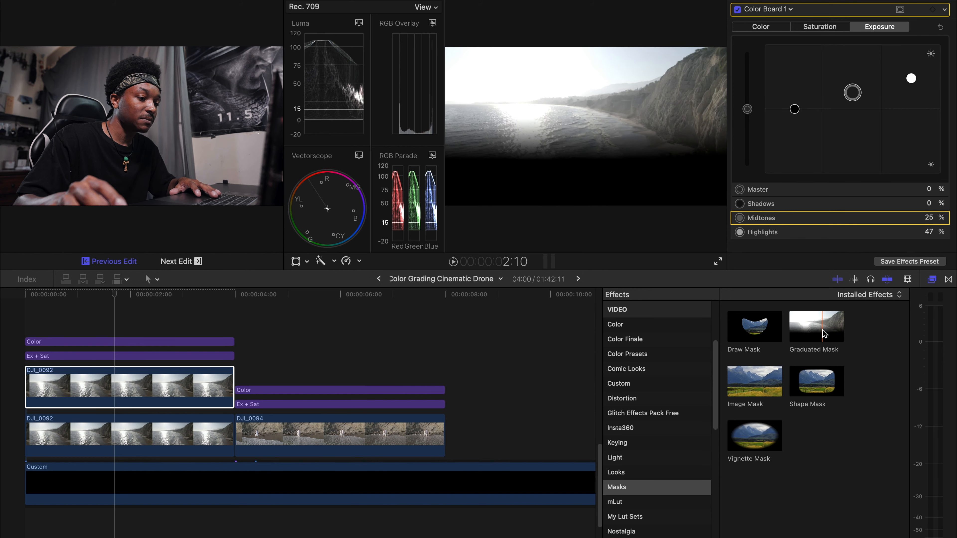
{"action": "left_click_drag", "start_coordinate": [825, 333], "coordinate": [117, 383]}
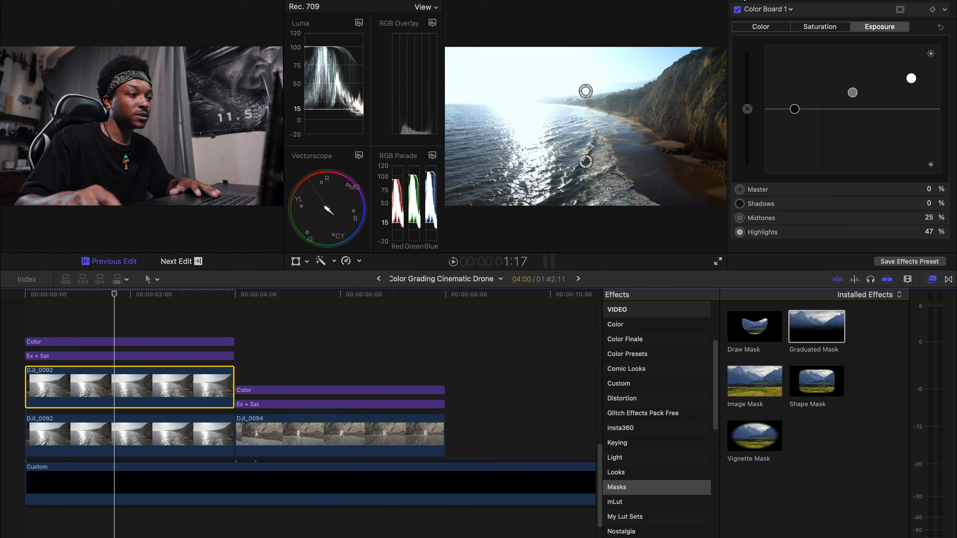
{"action": "mouse_move", "coordinate": [585, 166]}
{"action": "left_mouse_down"}
{"action": "mouse_move", "coordinate": [589, 132]}
{"action": "mouse_move", "coordinate": [604, 126]}
{"action": "mouse_move", "coordinate": [713, 144]}
{"action": "mouse_move", "coordinate": [654, 127]}
{"action": "mouse_move", "coordinate": [624, 172]}
{"action": "mouse_move", "coordinate": [507, 172]}
{"action": "mouse_move", "coordinate": [474, 141]}
{"action": "left_mouse_up"}
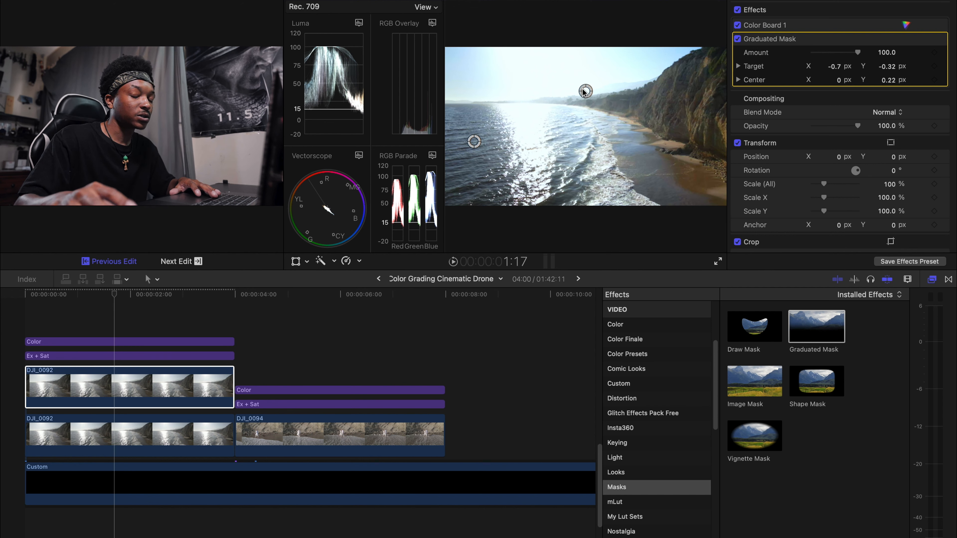
{"action": "mouse_move", "coordinate": [583, 91]}
{"action": "left_mouse_down"}
{"action": "mouse_move", "coordinate": [616, 105]}
{"action": "mouse_move", "coordinate": [664, 105]}
{"action": "mouse_move", "coordinate": [666, 116]}
{"action": "left_mouse_up"}
{"action": "left_click_drag", "start_coordinate": [560, 156], "coordinate": [555, 166]}
{"action": "left_click_drag", "start_coordinate": [555, 166], "coordinate": [554, 191]}
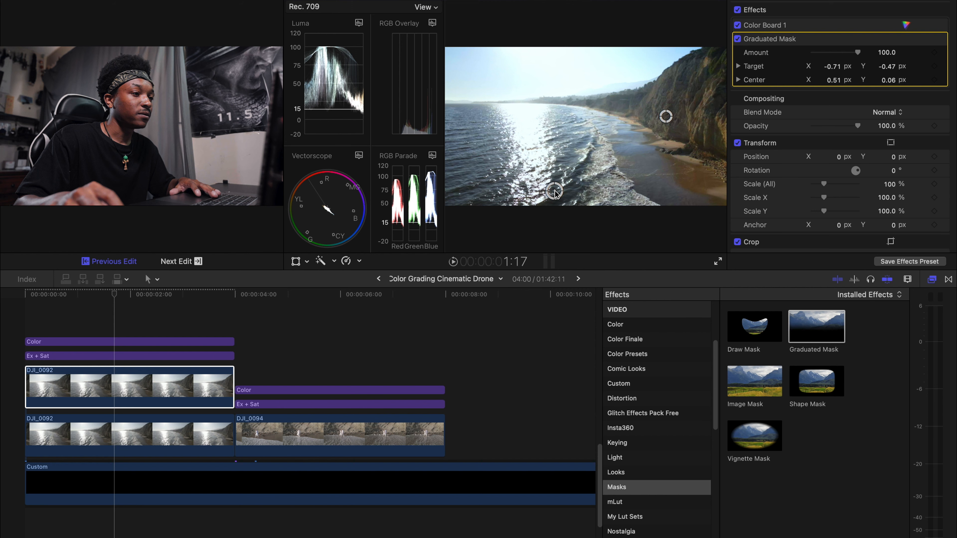
{"action": "left_click_drag", "start_coordinate": [554, 192], "coordinate": [557, 192]}
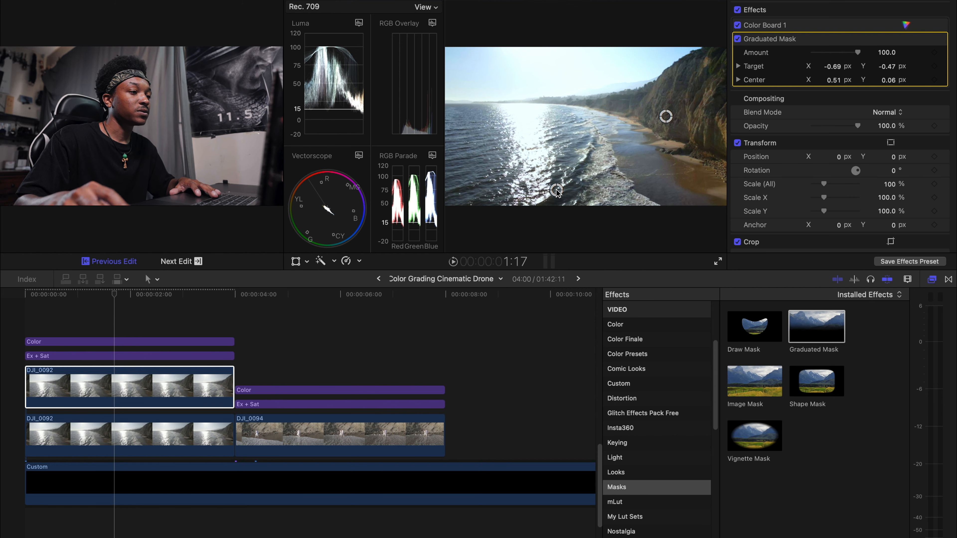
{"action": "left_click", "coordinate": [113, 392]}
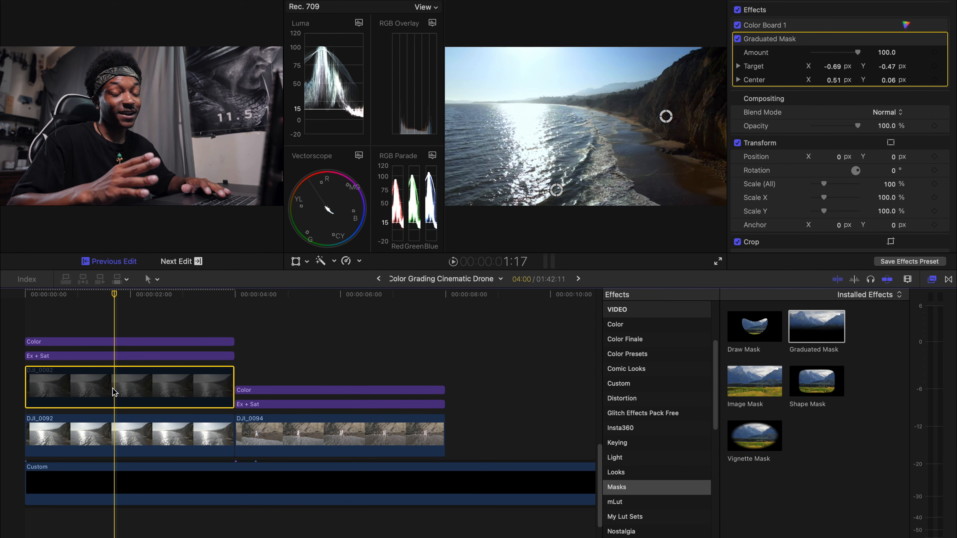
{"action": "key", "text": "v"}
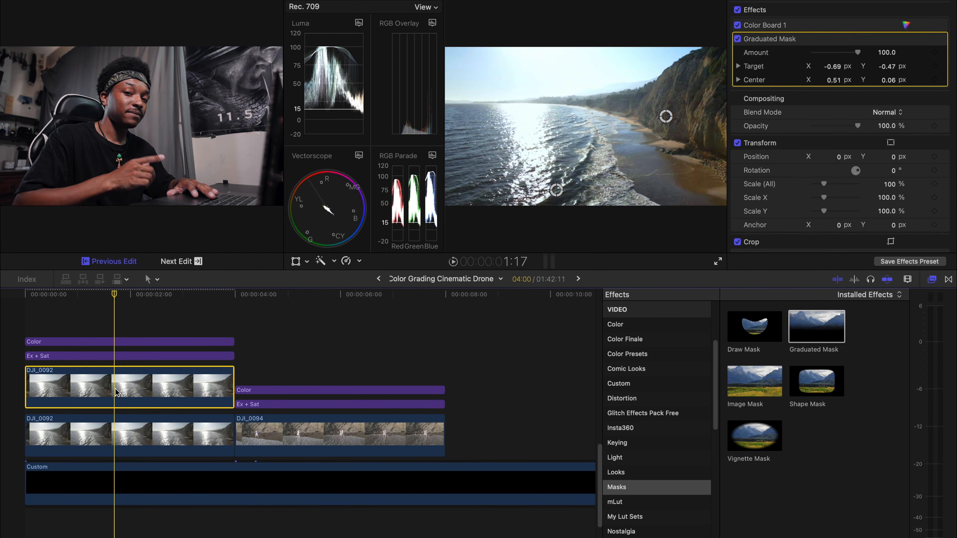
Step: Duplicate DJI_0092 onto a third layer and set its exposure to shadows 11%, midtones -17%, highlights 23%, and its midtone color to 22°, -10%
{"action": "left_click", "coordinate": [111, 425]}
{"action": "left_click_drag", "start_coordinate": [111, 425], "coordinate": [35, 417]}
{"action": "mouse_move", "coordinate": [852, 109]}
{"action": "left_mouse_down"}
{"action": "mouse_move", "coordinate": [853, 96]}
{"action": "mouse_move", "coordinate": [802, 109]}
{"action": "mouse_move", "coordinate": [795, 102]}
{"action": "mouse_move", "coordinate": [853, 121]}
{"action": "left_mouse_up"}
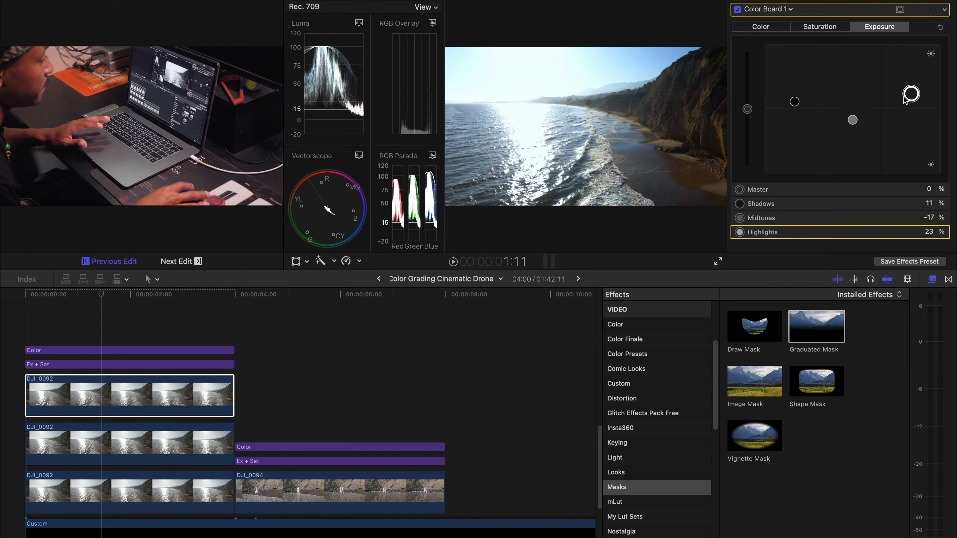
{"action": "left_click", "coordinate": [761, 26]}
{"action": "left_click_drag", "start_coordinate": [788, 111], "coordinate": [754, 117]}
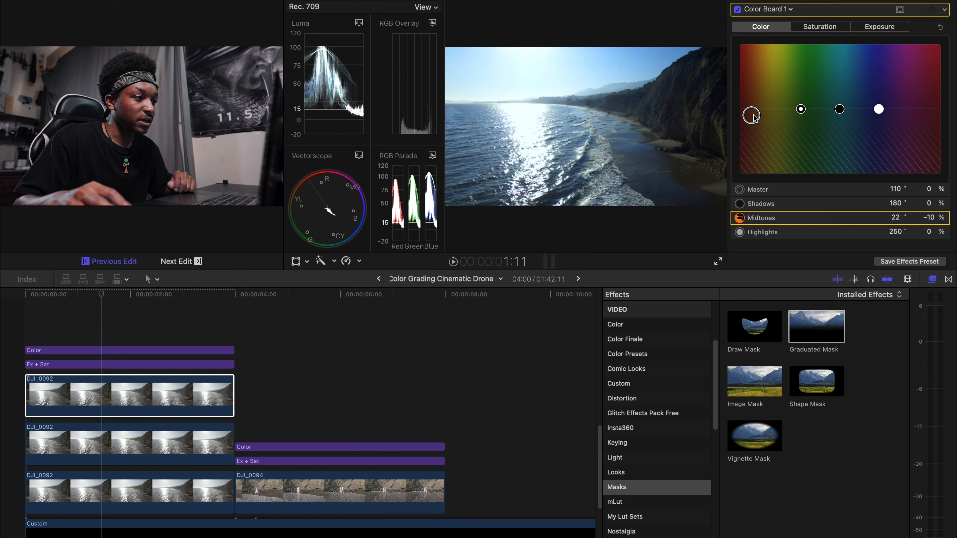
Step: Apply a Graduated Mask to the topmost DJI_0092 clip with target 0.98, 0.27 and center -0.69, -0.25
{"action": "left_click_drag", "start_coordinate": [816, 326], "coordinate": [81, 395]}
{"action": "left_click_drag", "start_coordinate": [586, 90], "coordinate": [544, 93]}
{"action": "left_click_drag", "start_coordinate": [537, 162], "coordinate": [470, 145]}
{"action": "left_click_drag", "start_coordinate": [543, 94], "coordinate": [534, 128]}
{"action": "left_click_drag", "start_coordinate": [459, 176], "coordinate": [646, 94]}
{"action": "left_click_drag", "start_coordinate": [531, 131], "coordinate": [473, 171]}
{"action": "left_click_drag", "start_coordinate": [588, 136], "coordinate": [632, 126]}
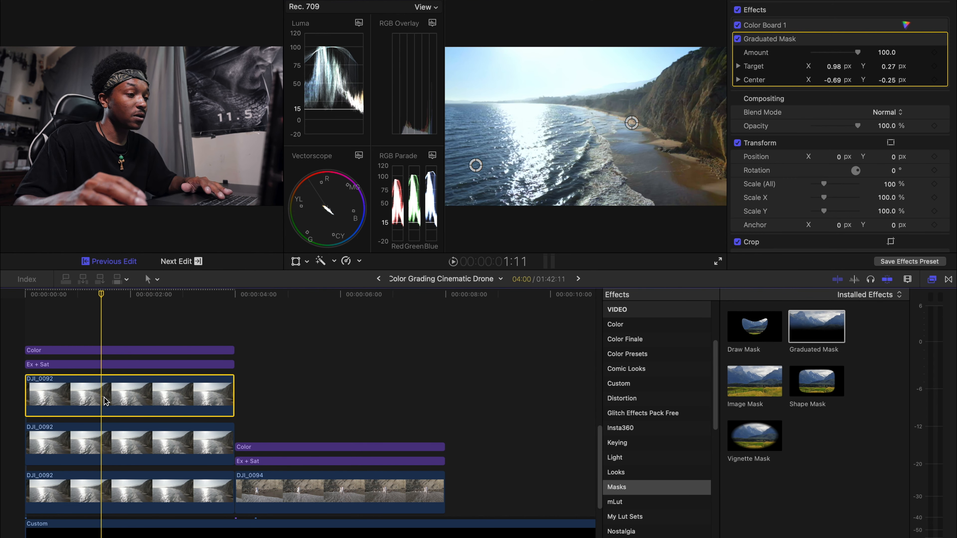
Step: Disable and re-enable the two masked DJI_0092 copies to compare the shot with and without each layer
{"action": "key", "text": "v"}
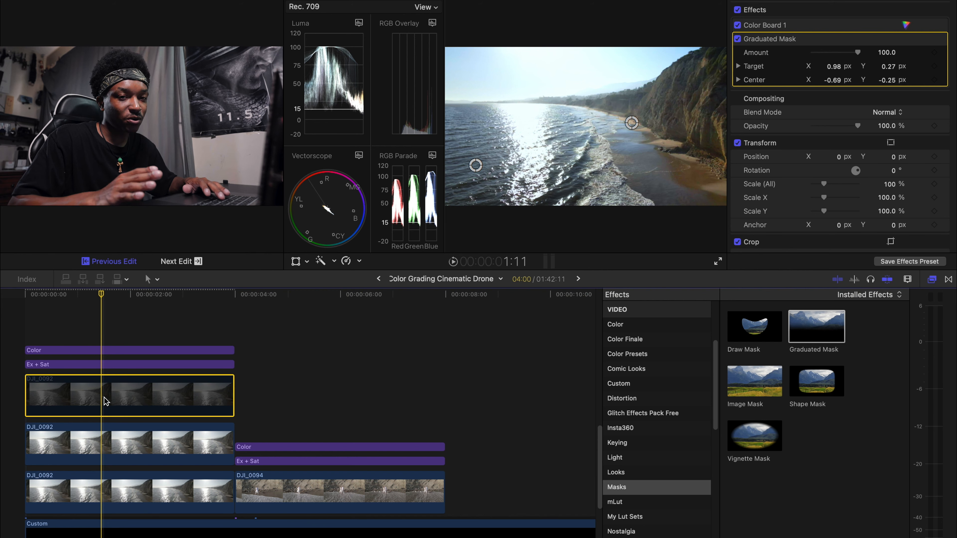
{"action": "key", "text": "v"}
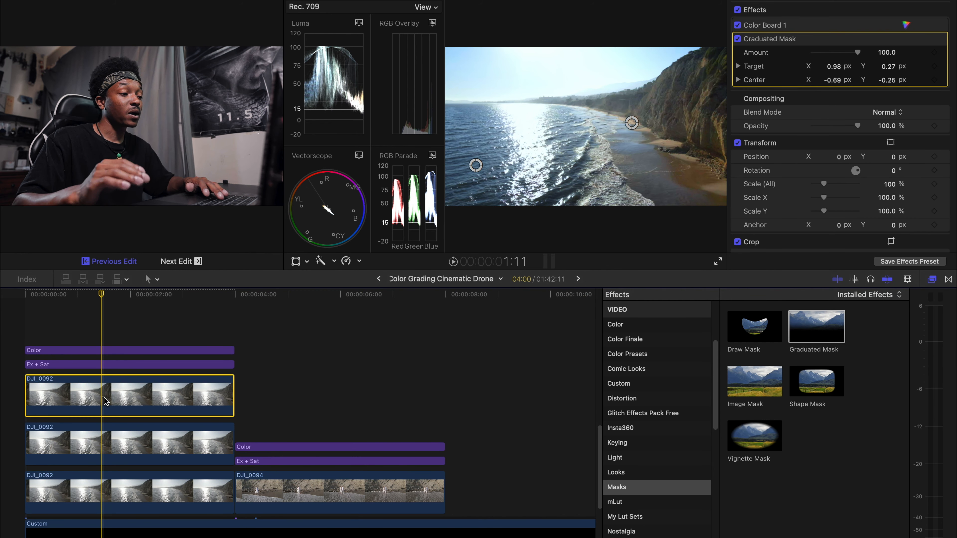
{"action": "key", "text": "v"}
{"action": "key", "text": "v"}
{"action": "key", "text": "v"}
{"action": "key", "text": "v"}
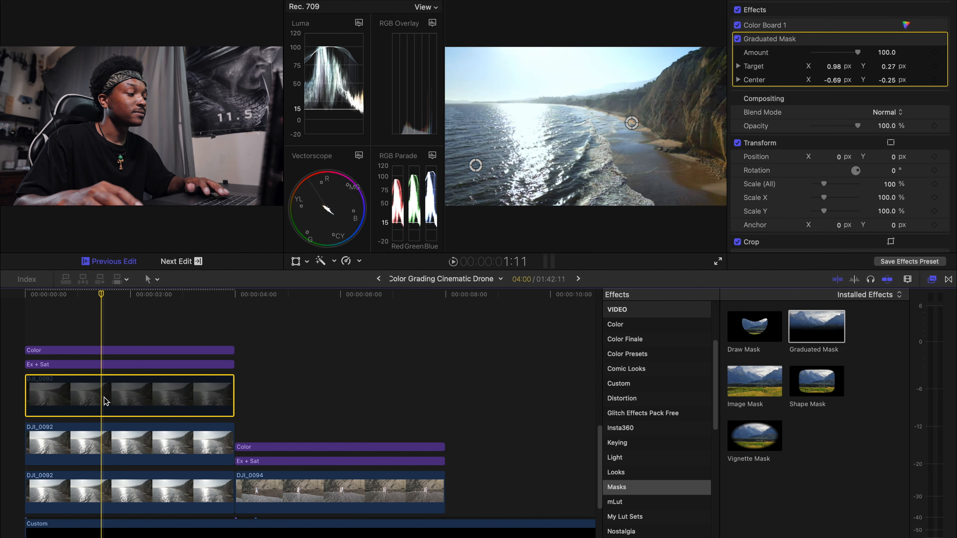
{"action": "left_click", "coordinate": [110, 438]}
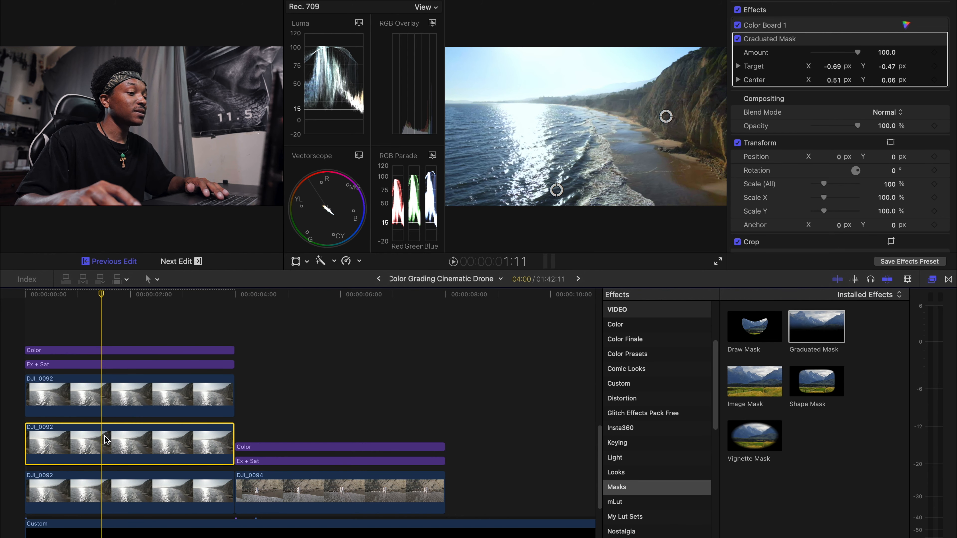
{"action": "key", "text": "v"}
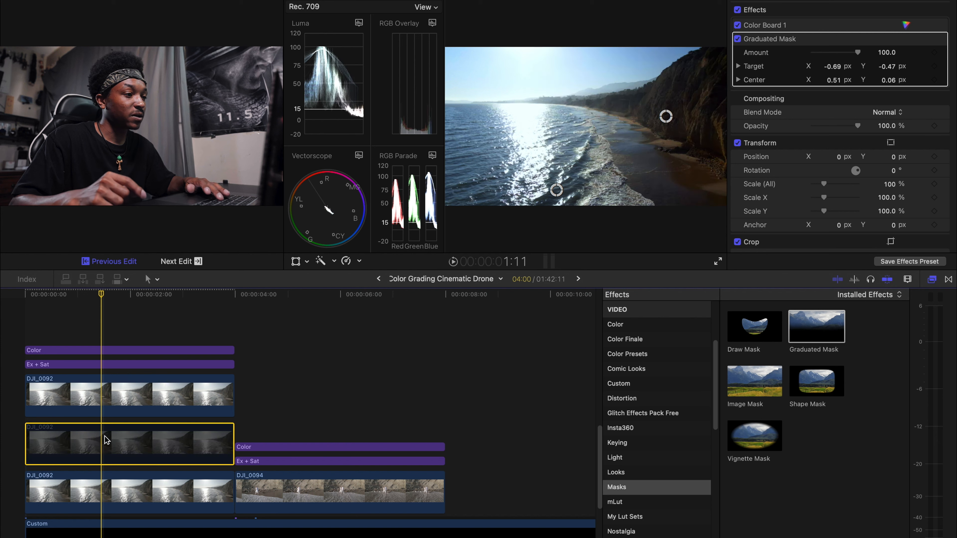
{"action": "key", "text": "v"}
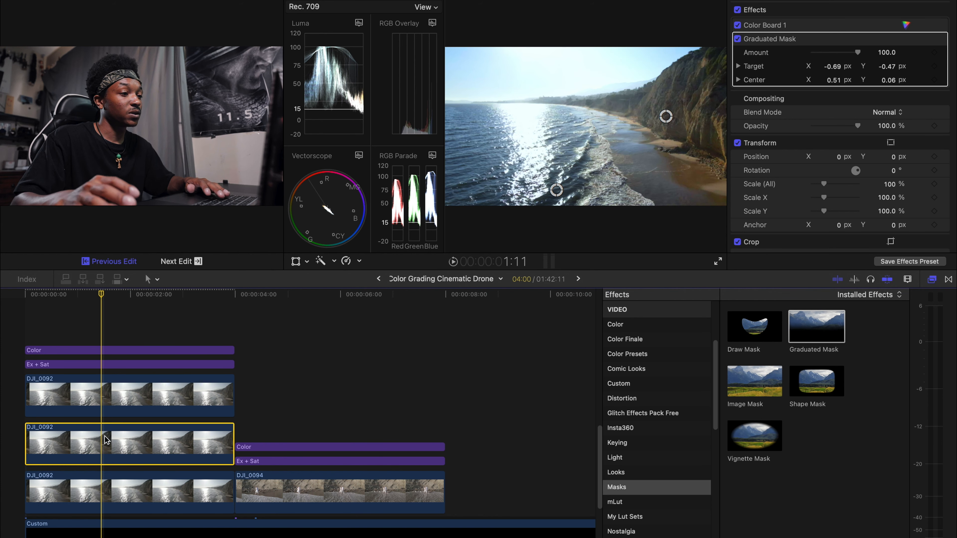
{"action": "left_click", "coordinate": [99, 403]}
{"action": "key", "text": "v"}
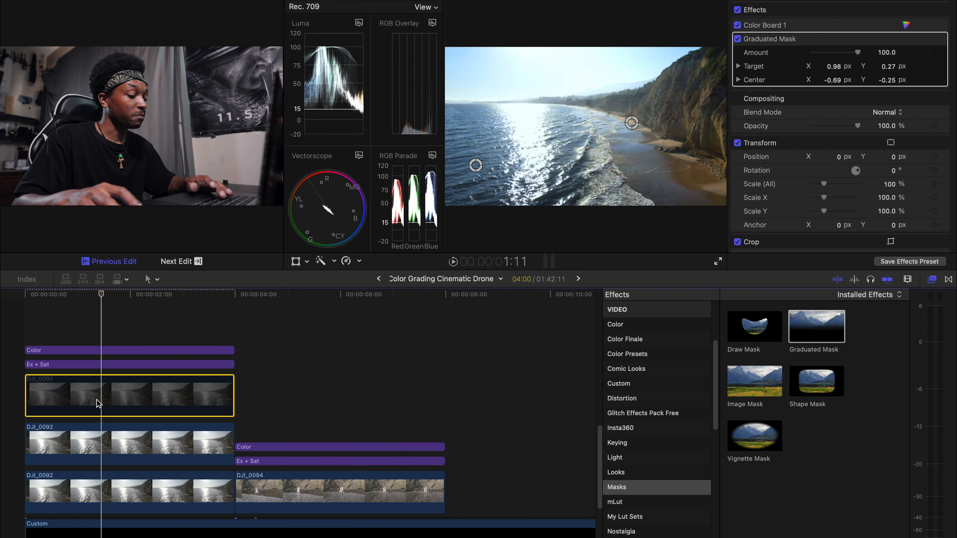
{"action": "left_click", "coordinate": [101, 448]}
{"action": "key", "text": "v"}
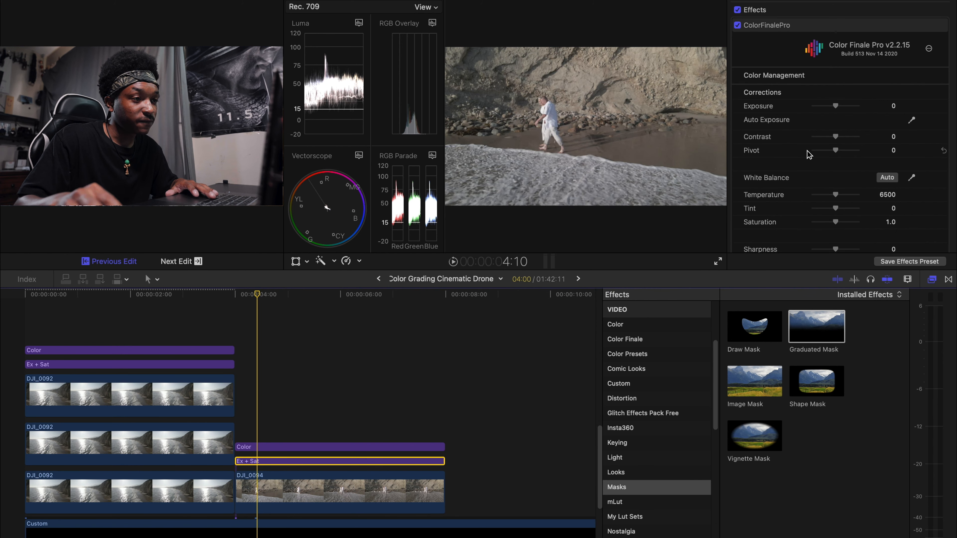
Step: On the Ex + Sat layer above DJI_0094, set exposure to 0.55, contrast to 15, pivot to 53 and saturation to 1.84
{"action": "left_click_drag", "start_coordinate": [839, 137], "coordinate": [844, 109]}
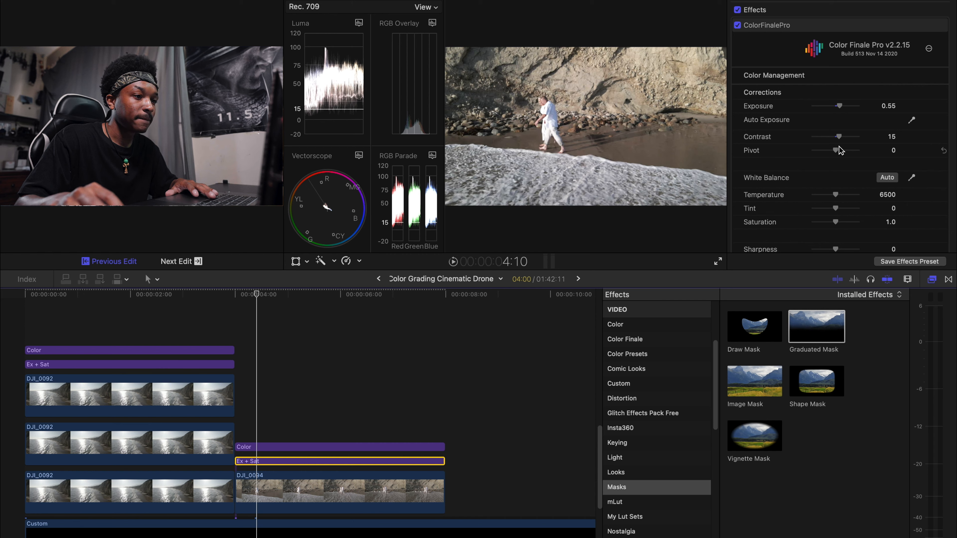
{"action": "left_click_drag", "start_coordinate": [836, 152], "coordinate": [849, 153]}
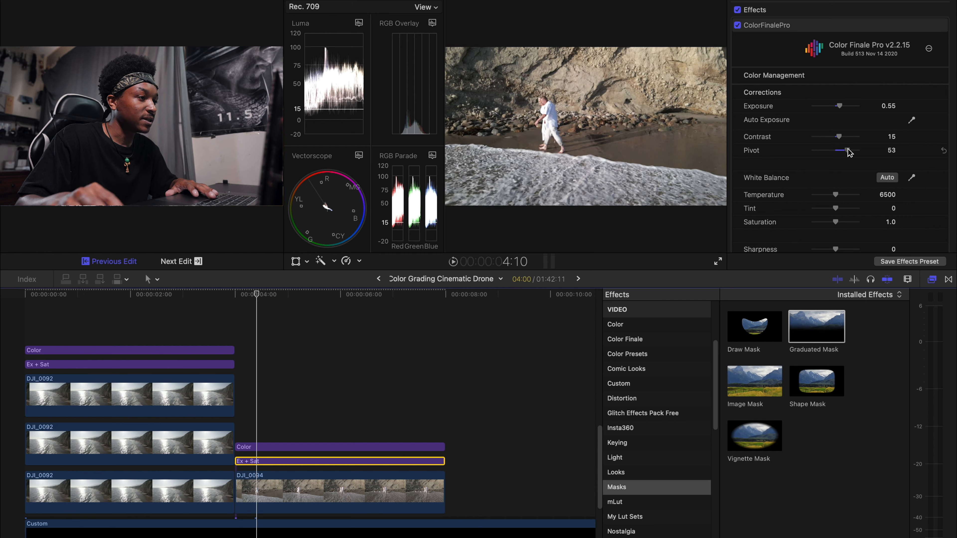
{"action": "scroll", "coordinate": [851, 165], "scroll_direction": "down", "scroll_amount": 2}
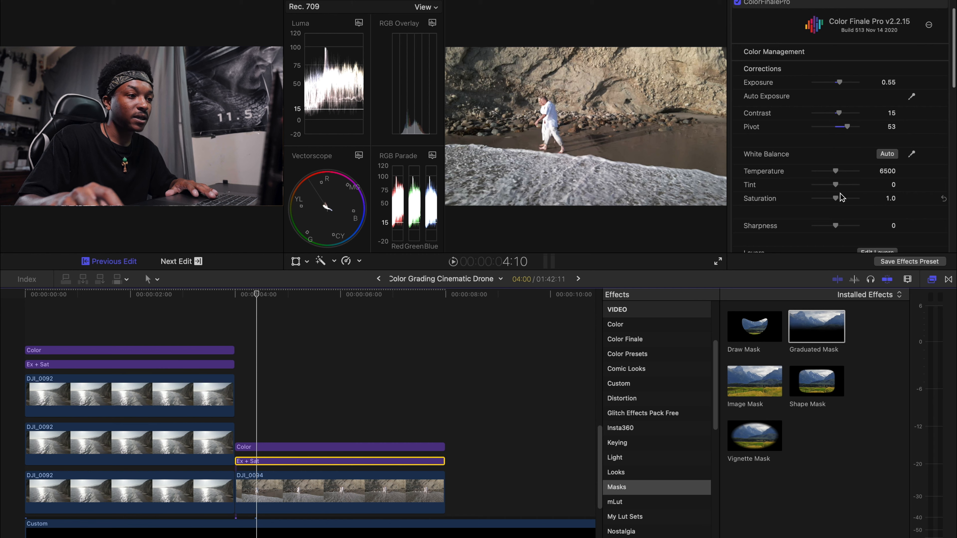
{"action": "left_click_drag", "start_coordinate": [836, 199], "coordinate": [853, 201]}
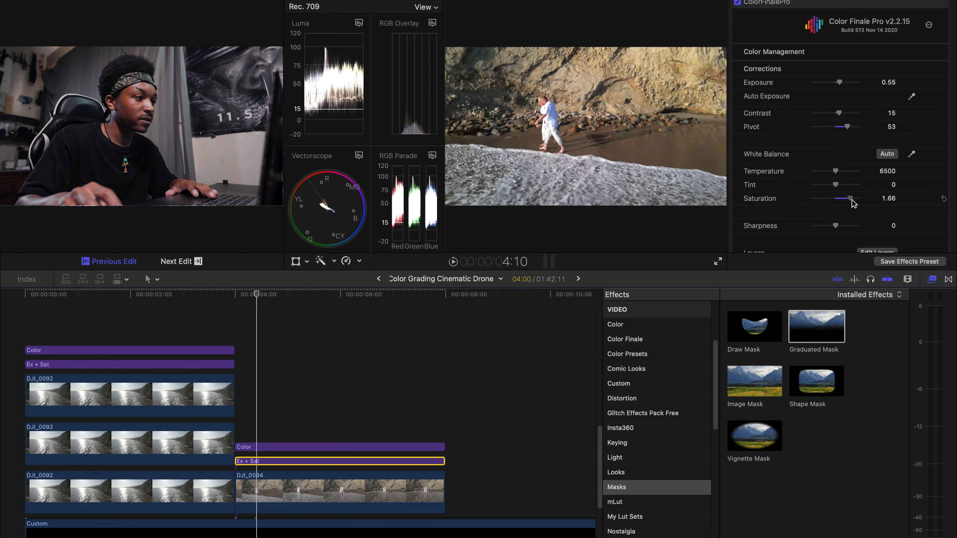
Step: Shift the Lift color wheel of the Color layer above DJI_0094 slightly toward red, and select both adjustment layers over the clip
{"action": "left_click", "coordinate": [391, 446]}
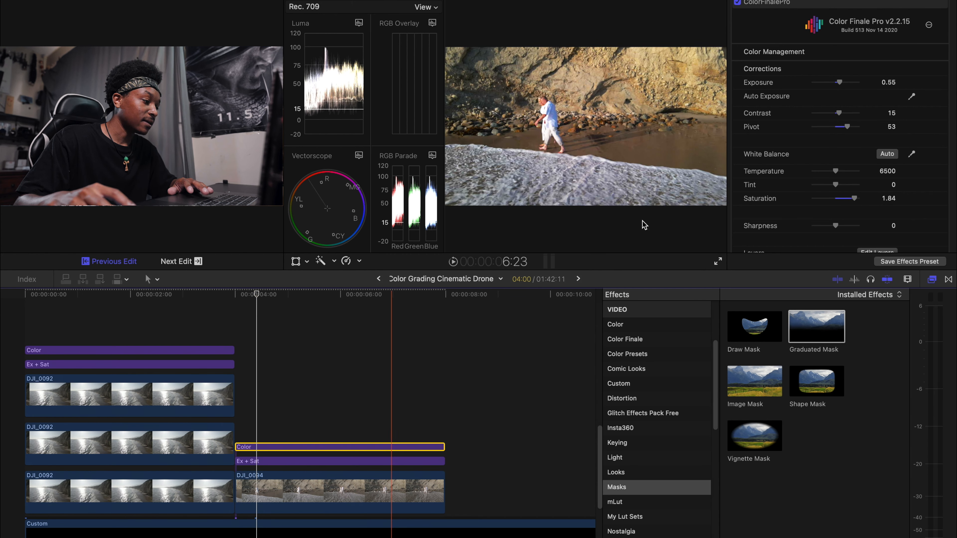
{"action": "scroll", "coordinate": [891, 177], "scroll_direction": "down", "scroll_amount": 6}
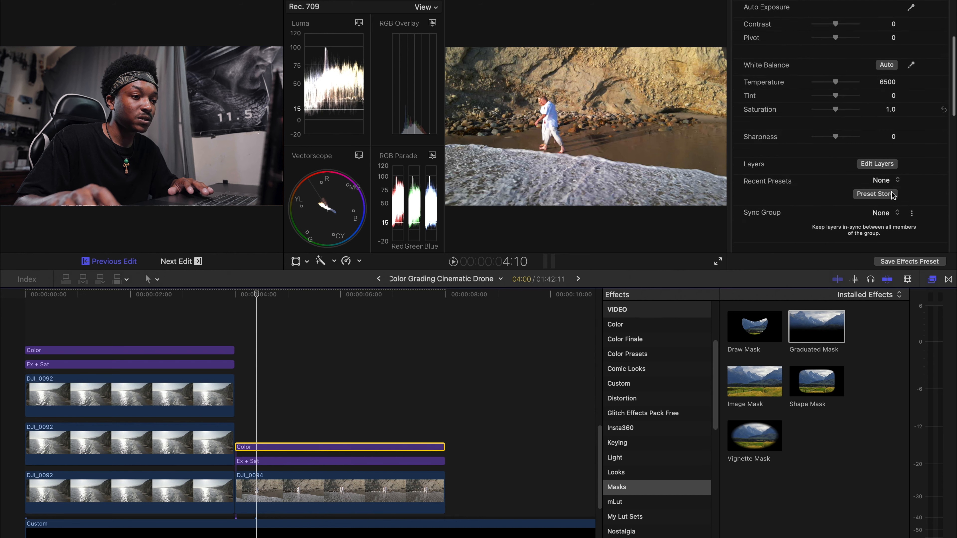
{"action": "left_click", "coordinate": [883, 163]}
{"action": "left_click_drag", "start_coordinate": [541, 427], "coordinate": [541, 424]}
{"action": "left_click", "coordinate": [259, 448]}
{"action": "left_click", "coordinate": [279, 461], "text": "super"}
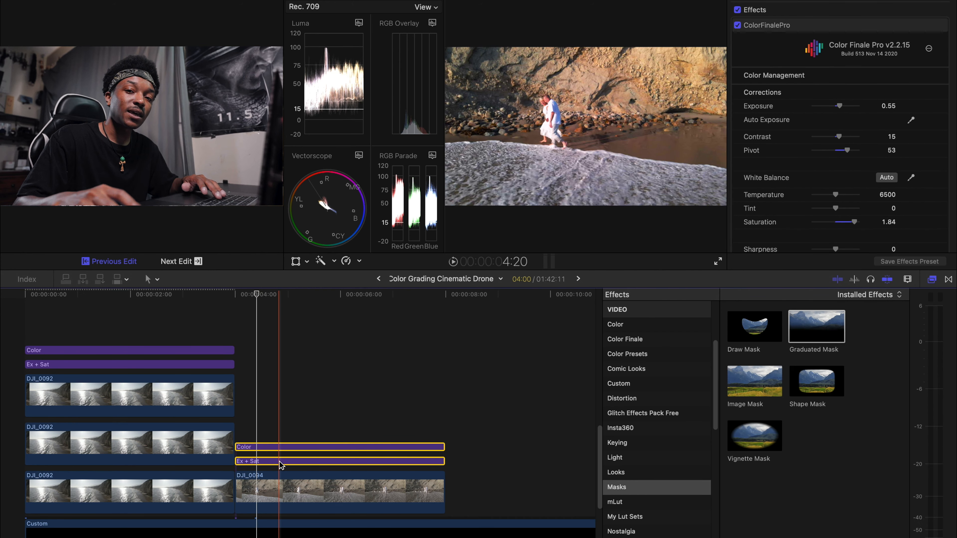
Step: Duplicate the DJI_0094 clip onto the layer directly above the original, beneath its adjustment layers
{"action": "scroll", "coordinate": [279, 463], "scroll_direction": "down", "scroll_amount": 3}
{"action": "left_click", "coordinate": [261, 445]}
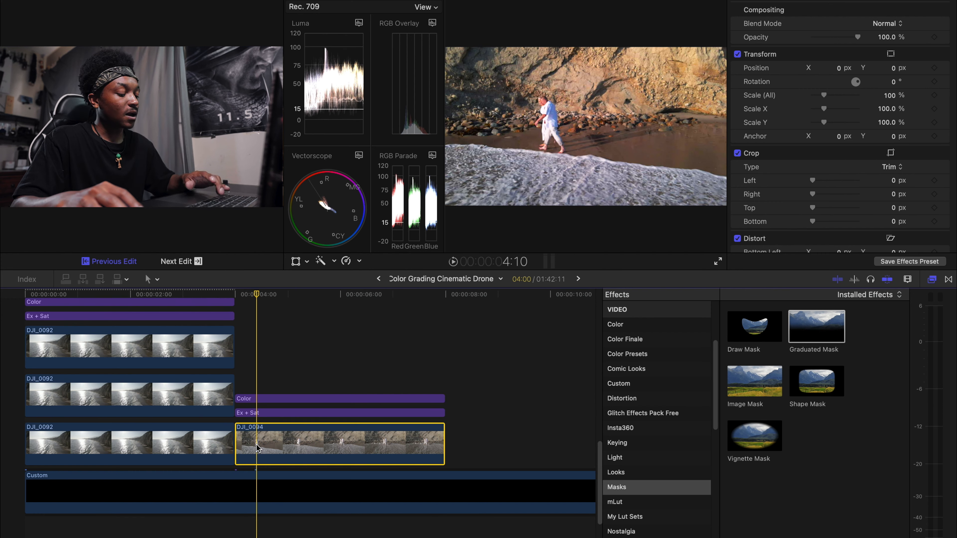
{"action": "left_click_drag", "start_coordinate": [260, 444], "coordinate": [247, 416]}
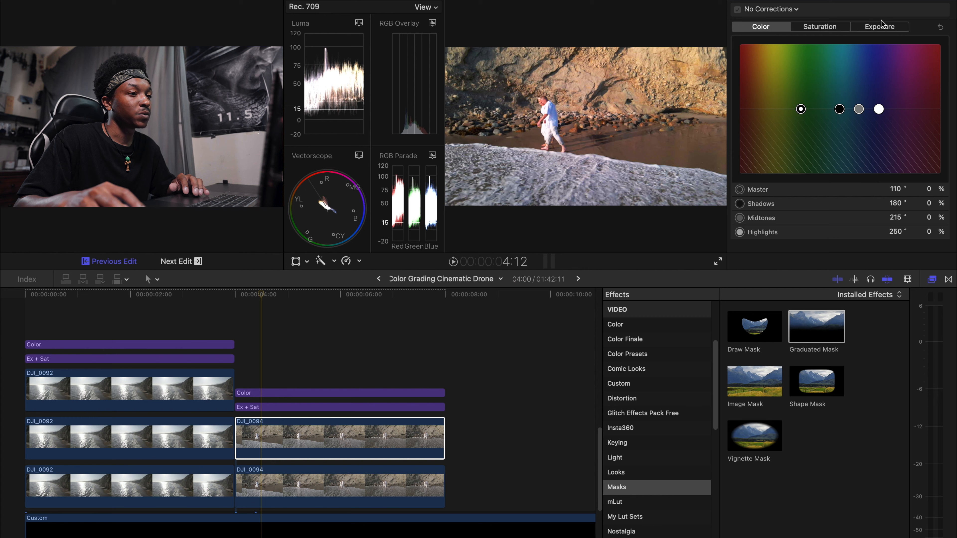
Step: On the upper DJI_0094 copy, raise the Color Board exposure to 41% for highlights and 13% for midtones
{"action": "left_click", "coordinate": [884, 29]}
{"action": "left_click_drag", "start_coordinate": [911, 109], "coordinate": [911, 82]}
{"action": "left_click_drag", "start_coordinate": [853, 109], "coordinate": [853, 100]}
Step: Apply a Graduated Mask to the upper DJI_0094 copy, with target Y at about 0.67 and center Y at about -0.6
{"action": "left_click_drag", "start_coordinate": [817, 326], "coordinate": [291, 437]}
{"action": "left_click_drag", "start_coordinate": [585, 158], "coordinate": [589, 102]}
{"action": "left_click_drag", "start_coordinate": [585, 107], "coordinate": [586, 115]}
Step: Disable and re-enable the masked DJI_0094 copy to compare the shot with and without it
{"action": "left_click", "coordinate": [265, 434]}
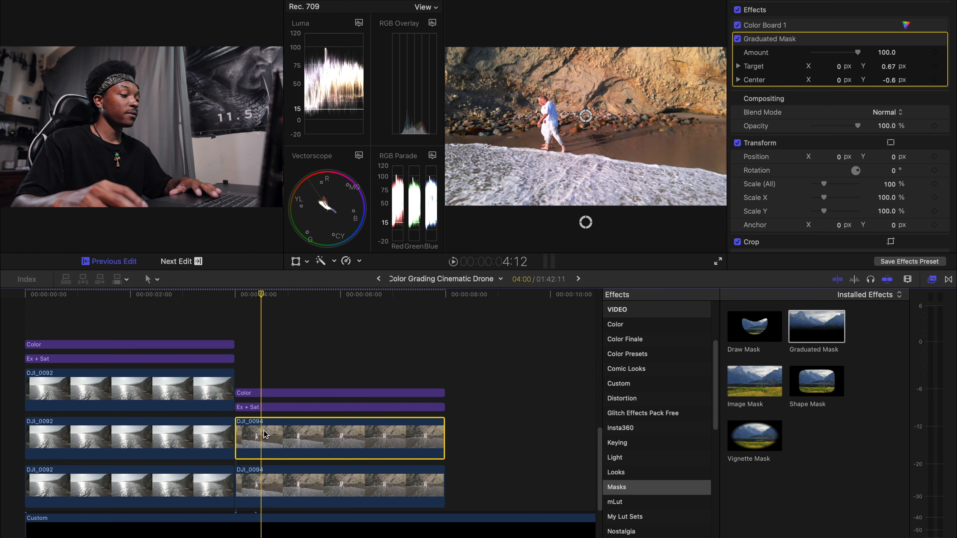
{"action": "key", "text": "v"}
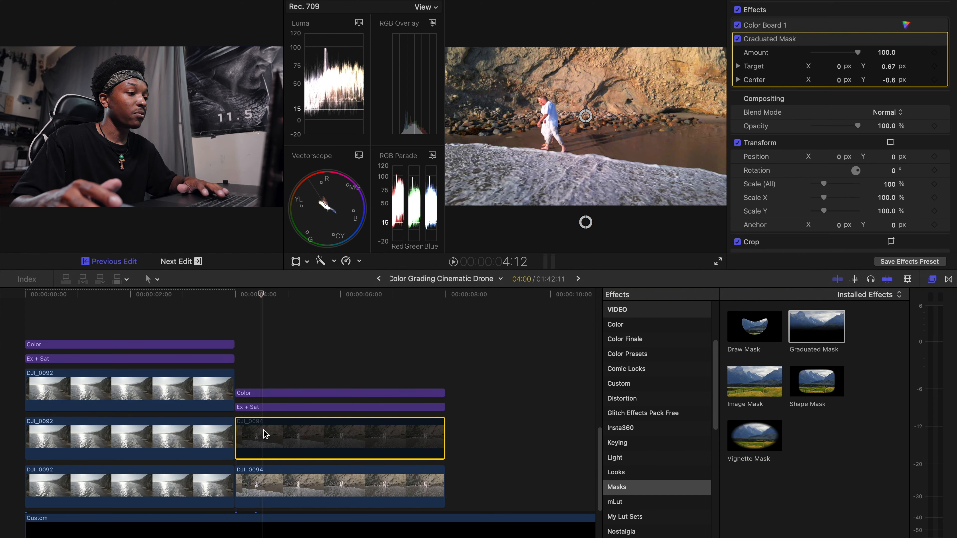
{"action": "key", "text": "v"}
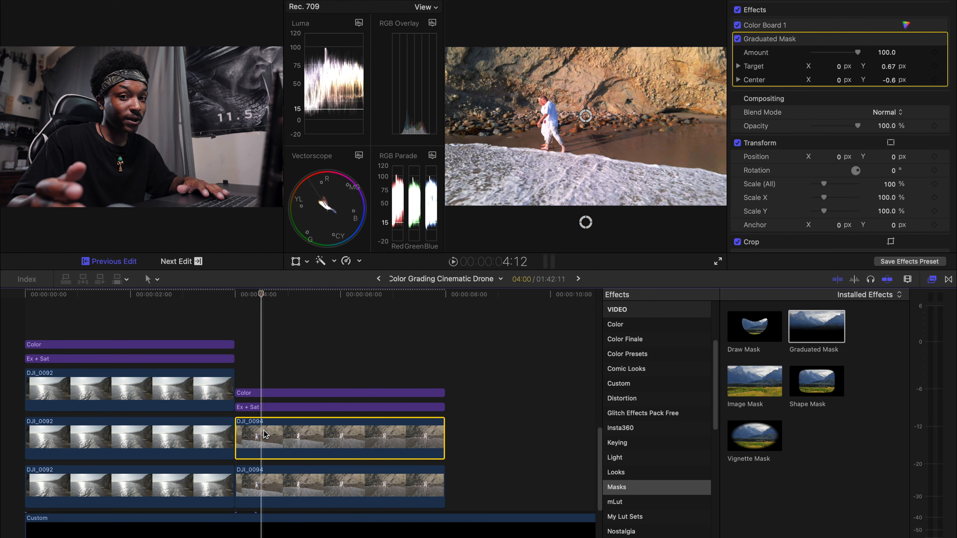
Step: Tint the masked DJI_0094 copy on the Color Board, with midtones at 192°, 7% and highlights at 9°, 4%
{"action": "key", "text": "super+6"}
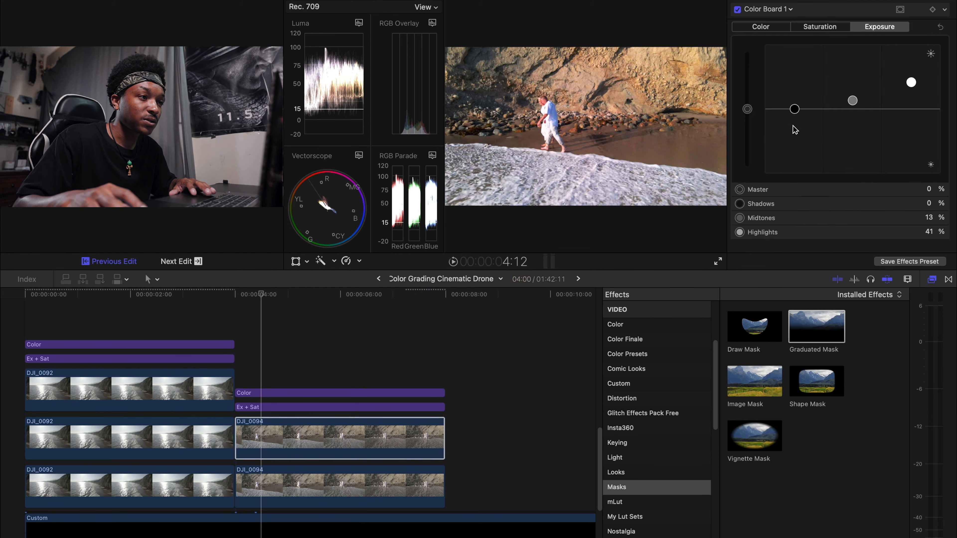
{"action": "left_click", "coordinate": [775, 27]}
{"action": "left_click_drag", "start_coordinate": [860, 109], "coordinate": [749, 110]}
Step: Duplicate the original DJI_0094 clip as a top copy beneath the adjustment layers and set its highlights exposure to -14%
{"action": "left_click", "coordinate": [266, 484]}
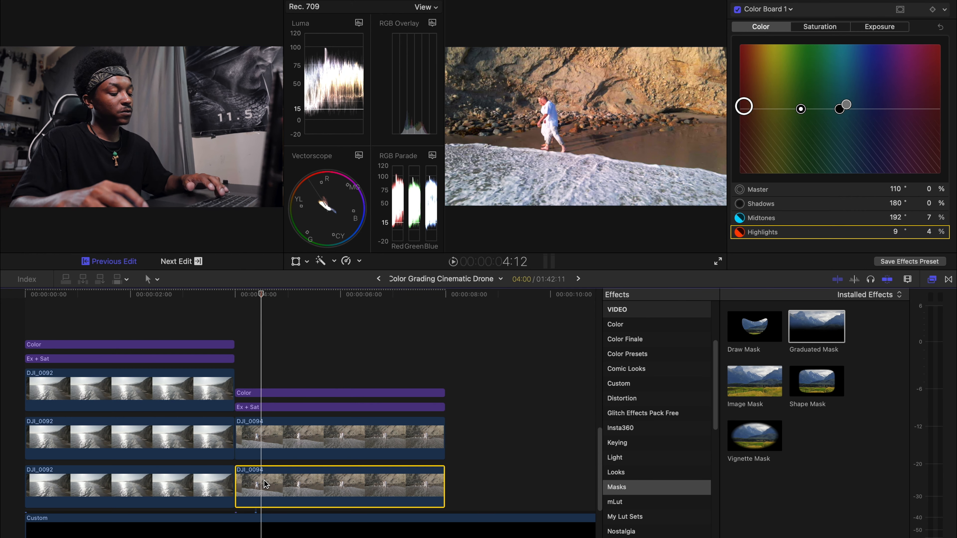
{"action": "key", "text": "super+v"}
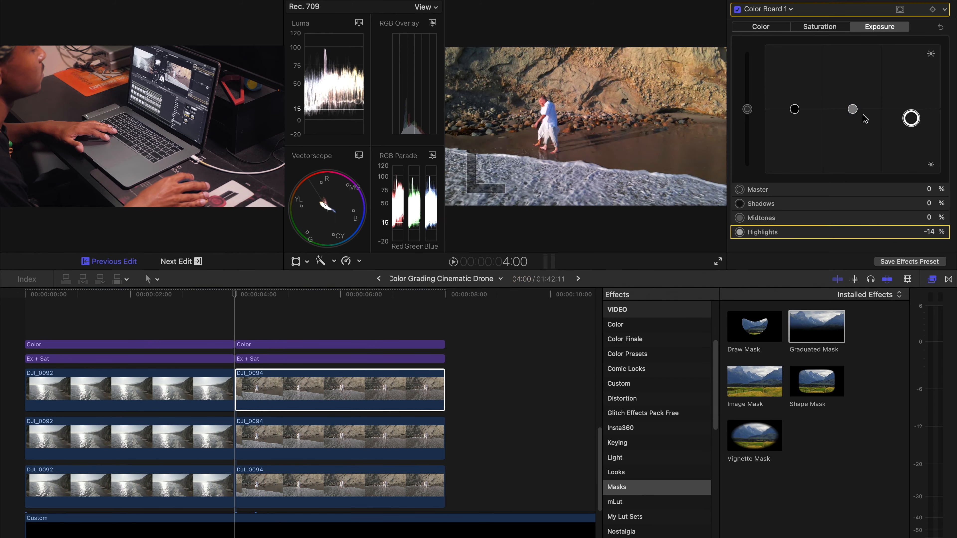
{"action": "left_click", "coordinate": [765, 28]}
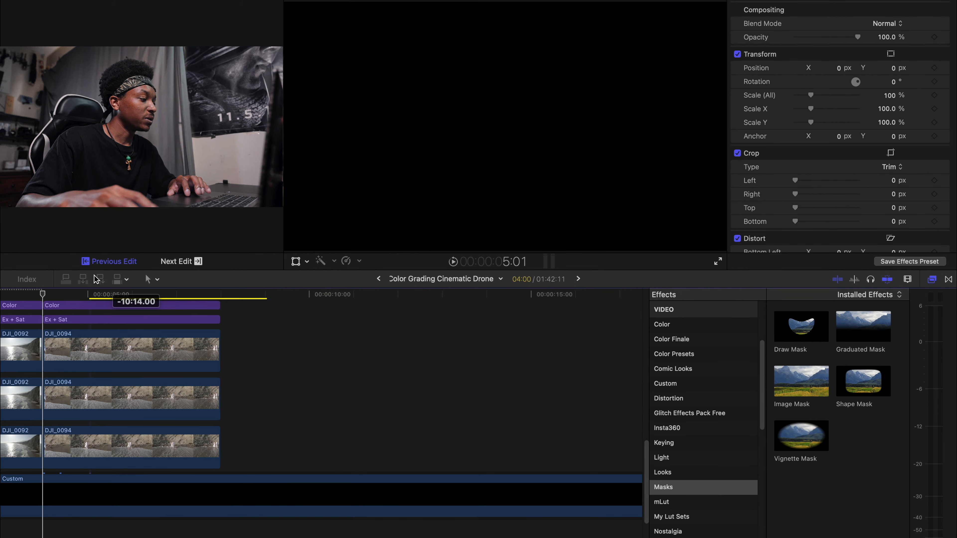
Step: On the Bright Subject layer above DJI_0094, set highlights exposure to 17% and add a widely feathered shape mask around the walking person
{"action": "left_click_drag", "start_coordinate": [102, 295], "coordinate": [61, 294]}
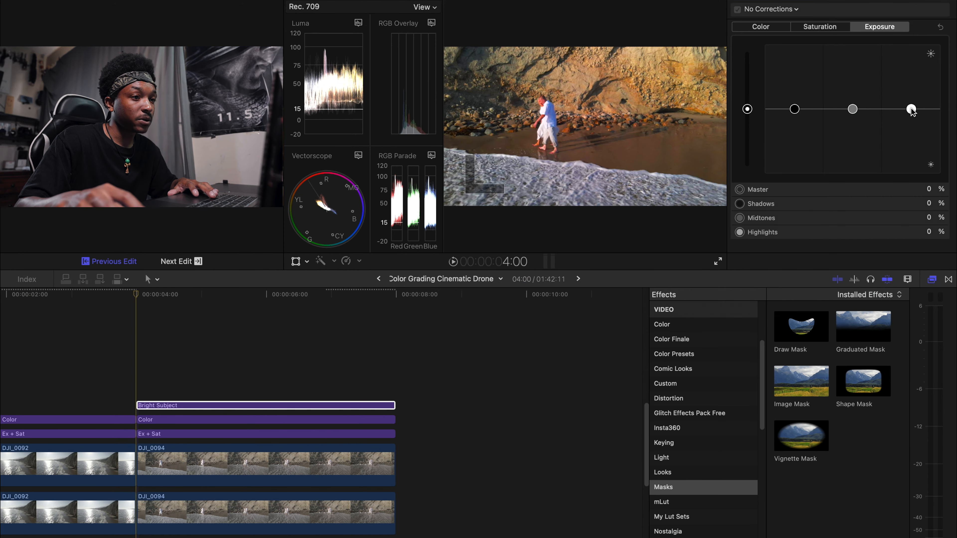
{"action": "left_click_drag", "start_coordinate": [911, 110], "coordinate": [911, 98]}
{"action": "left_click", "coordinate": [900, 9]}
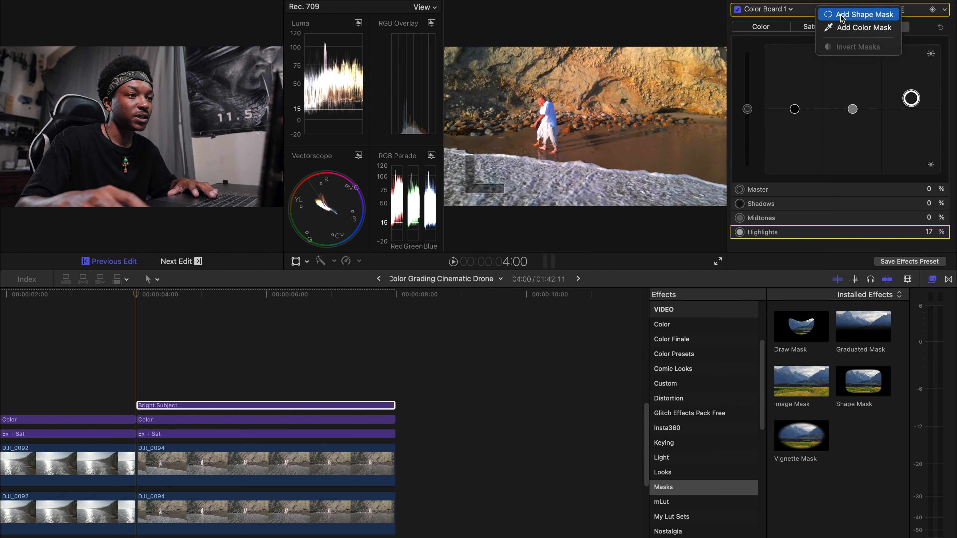
{"action": "left_click", "coordinate": [842, 15]}
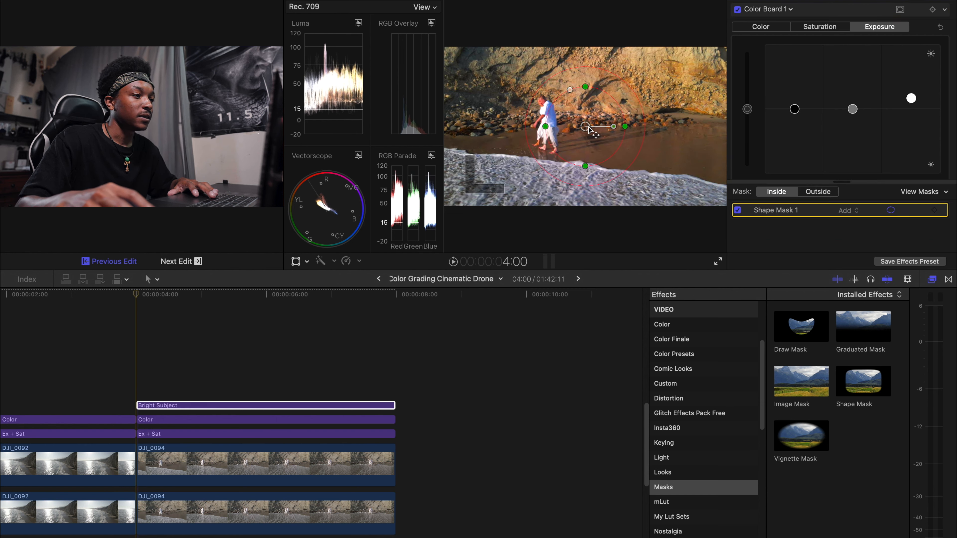
{"action": "mouse_move", "coordinate": [569, 124]}
{"action": "left_mouse_down"}
{"action": "mouse_move", "coordinate": [529, 117]}
{"action": "mouse_move", "coordinate": [572, 123]}
{"action": "left_mouse_up"}
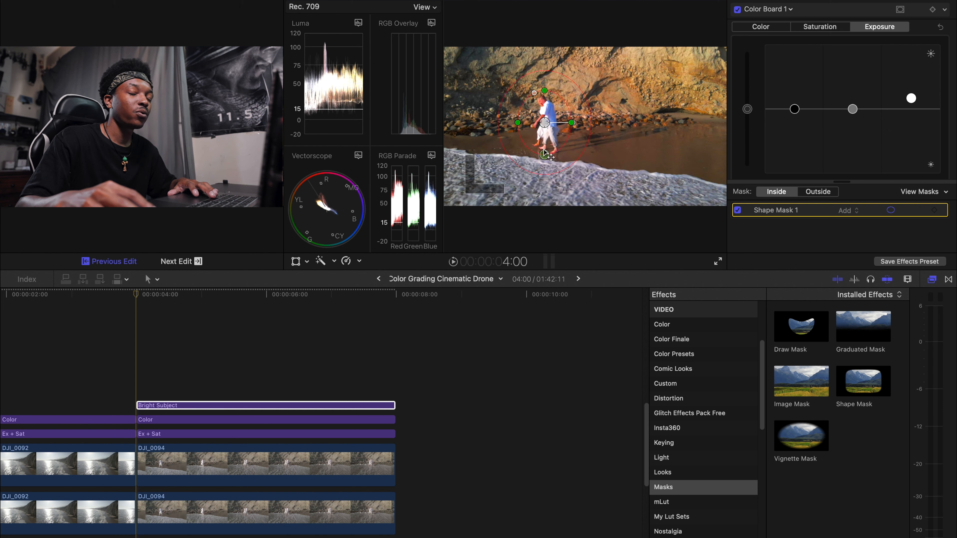
{"action": "left_click_drag", "start_coordinate": [584, 92], "coordinate": [597, 84]}
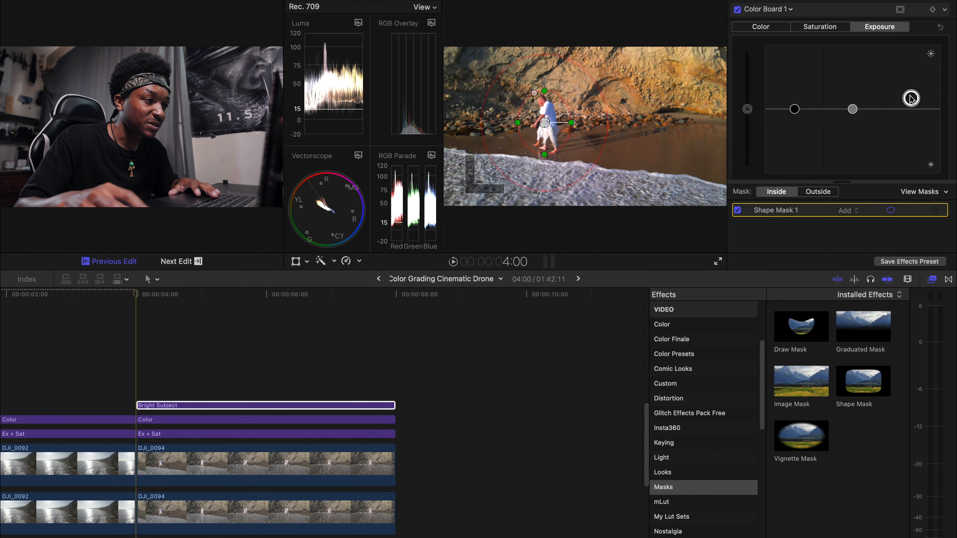
Step: Slightly raise highlights and shadows and lower midtones exposure inside the shape mask; outside it, raise midtones and slightly lower highlights and shadows
{"action": "left_click_drag", "start_coordinate": [911, 98], "coordinate": [911, 97]}
{"action": "left_click", "coordinate": [852, 110]}
{"action": "left_click_drag", "start_coordinate": [851, 110], "coordinate": [857, 125]}
{"action": "left_click", "coordinate": [794, 107]}
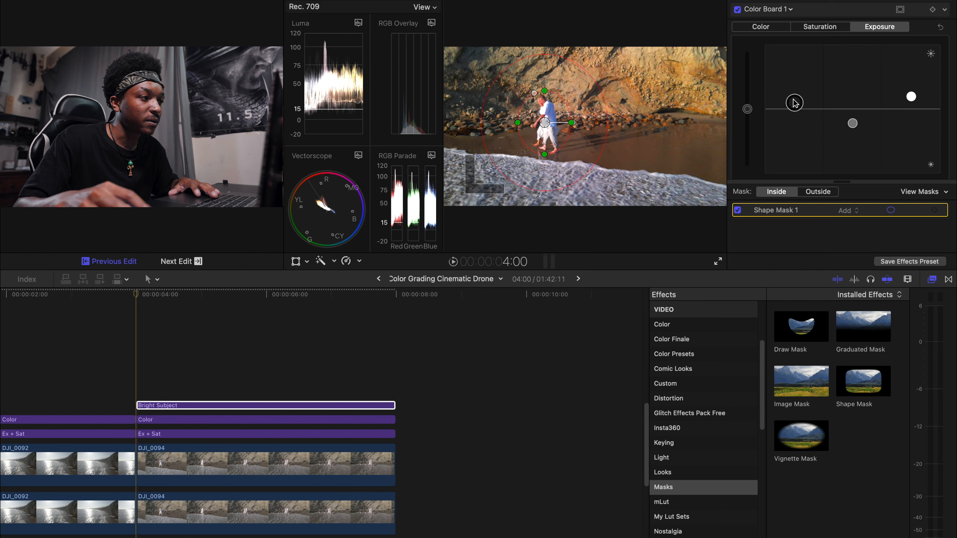
{"action": "left_click", "coordinate": [818, 192]}
{"action": "left_click", "coordinate": [139, 349]}
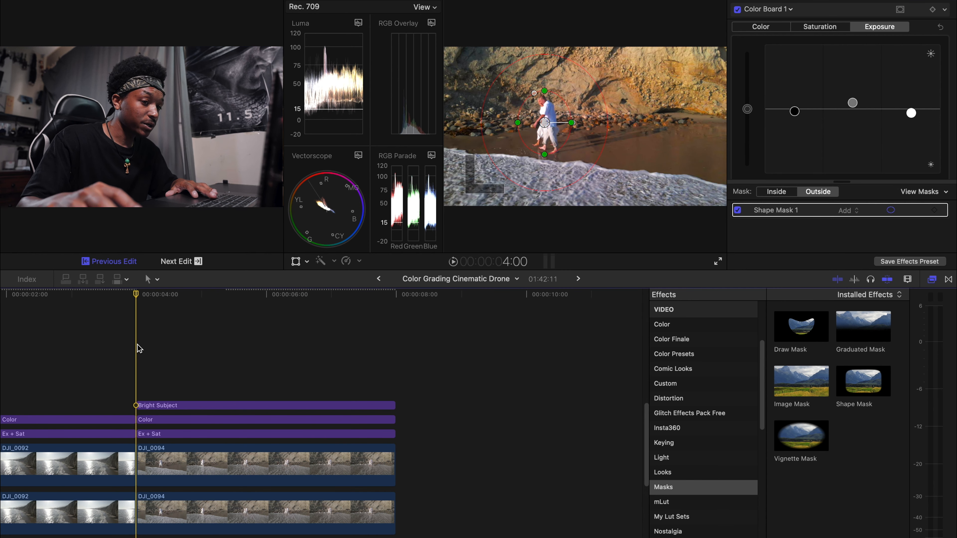